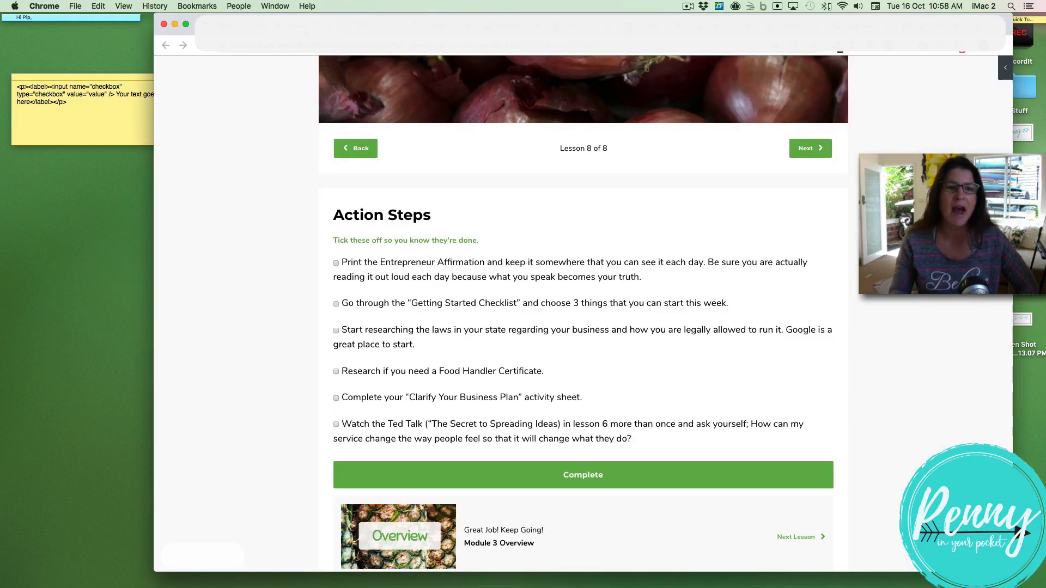
Try ticking the first few checkboxes in the lesson's Action Steps list and clear them again.
scroll(479, 189, down, 2)
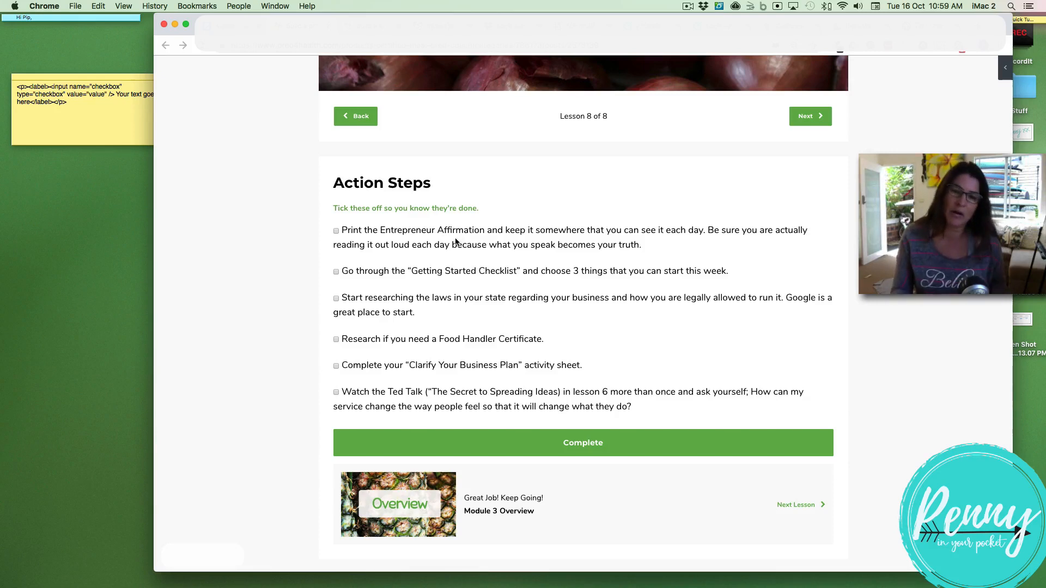
click(336, 231)
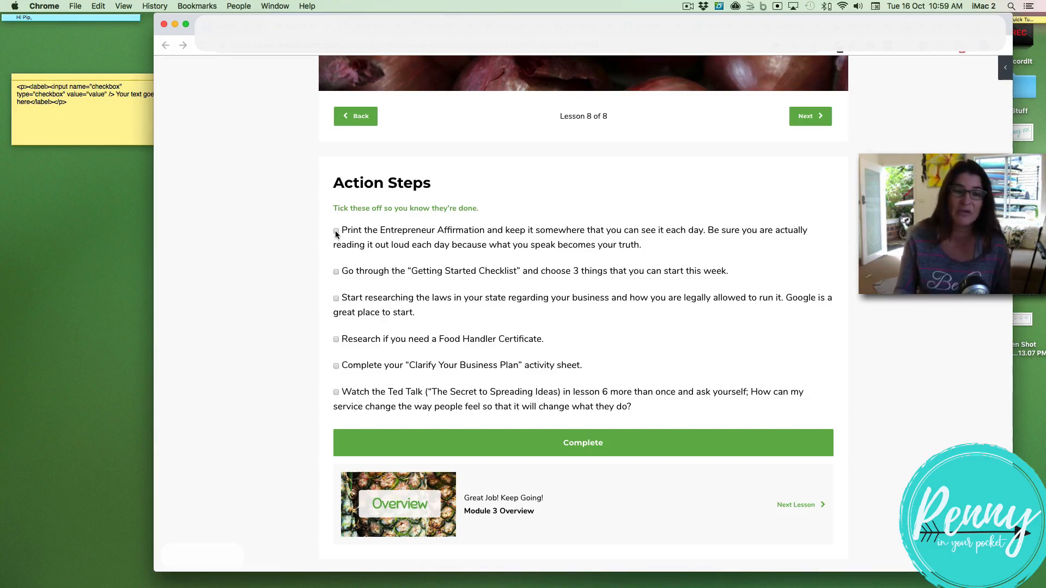
click(336, 272)
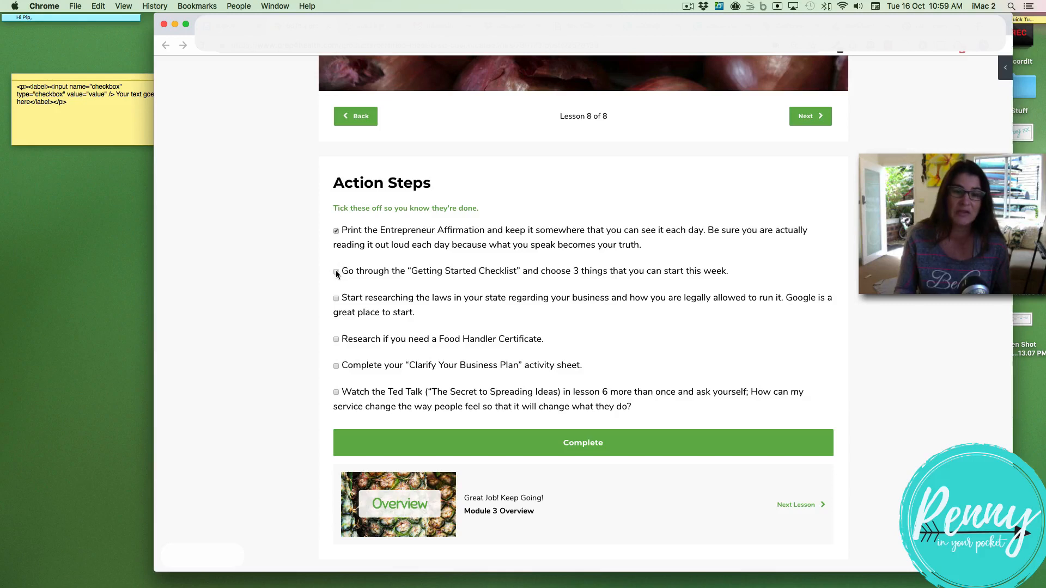
click(336, 299)
click(336, 299)
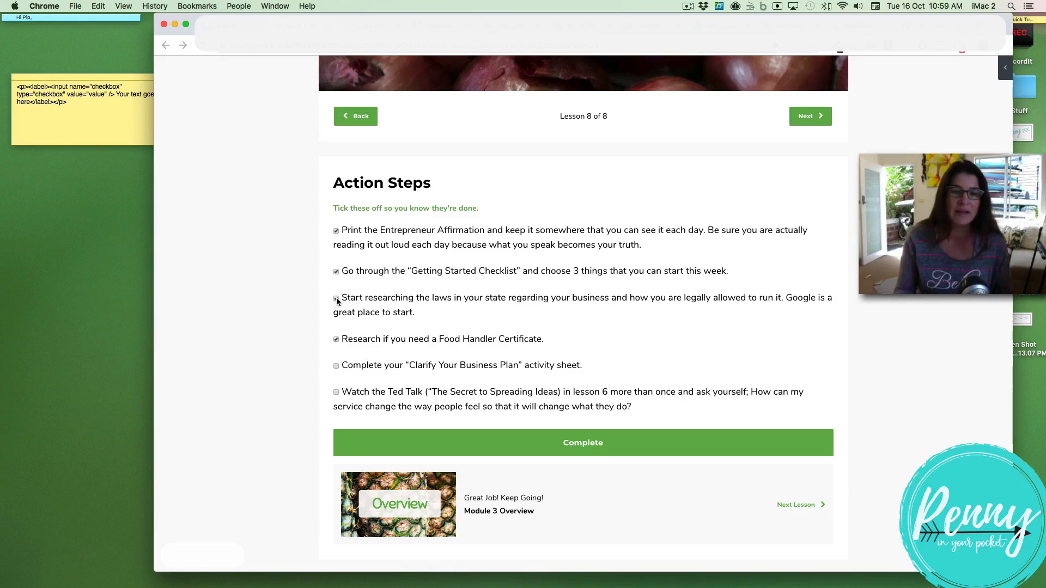
click(336, 272)
click(337, 231)
View the other lesson's bulleted action steps for comparison, and return to the lesson with the checkbox list.
key(super+bracketleft)
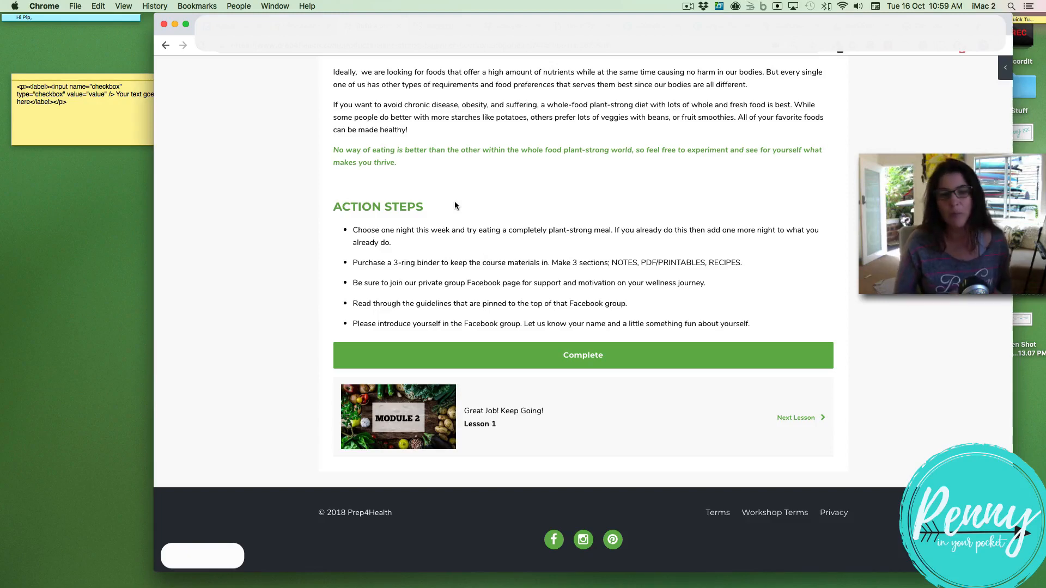
scroll(455, 203, up, 3)
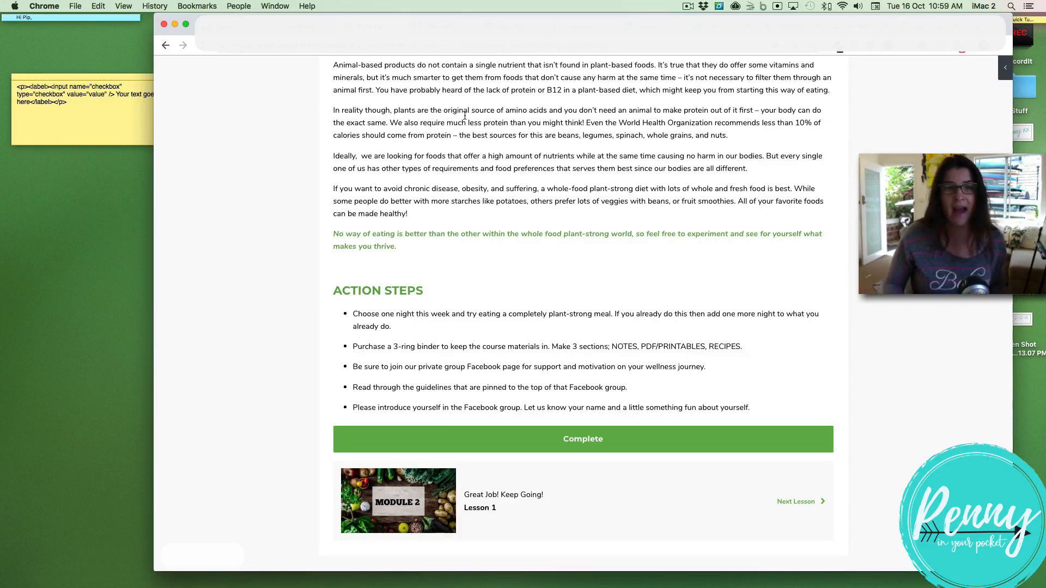
click(491, 25)
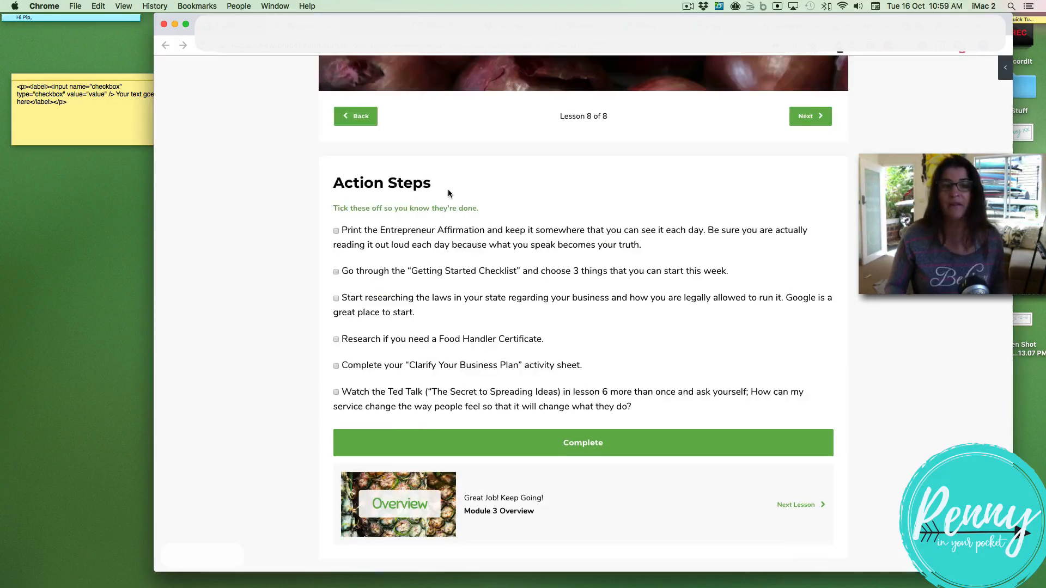
Tick the "Getting Started Checklist" action step, trying the Entrepreneur Affirmation checkbox on and off as well.
click(336, 231)
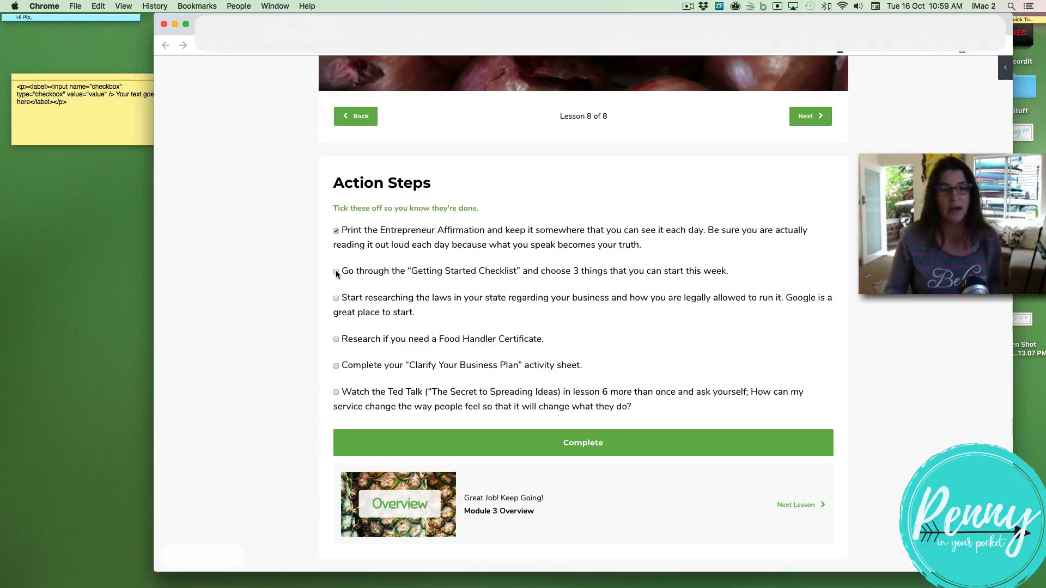
click(336, 272)
click(336, 232)
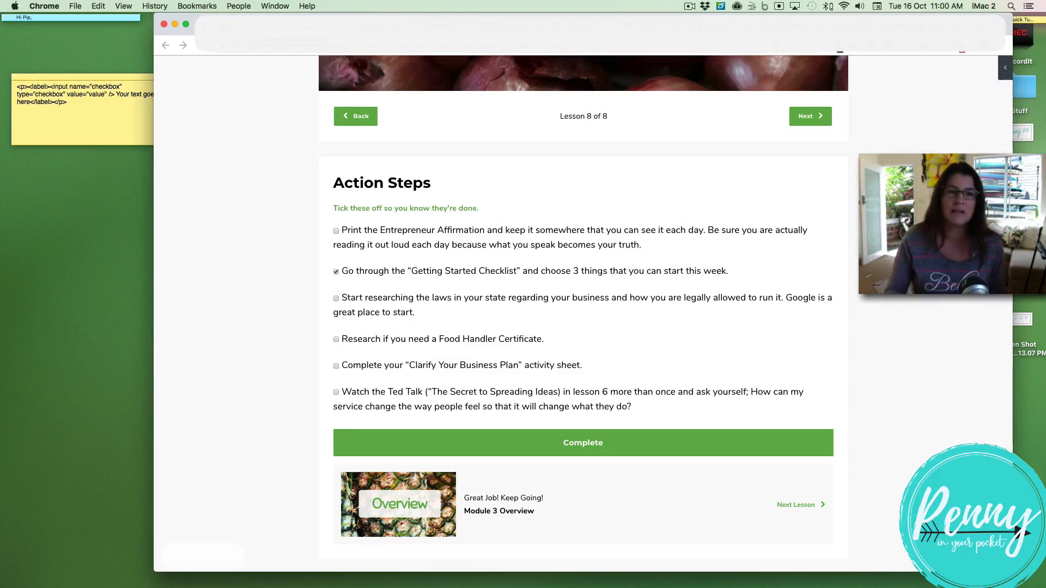
Switch to the Action Steps post being edited in Kajabi and open the source code of its body.
key(ctrl+Tab)
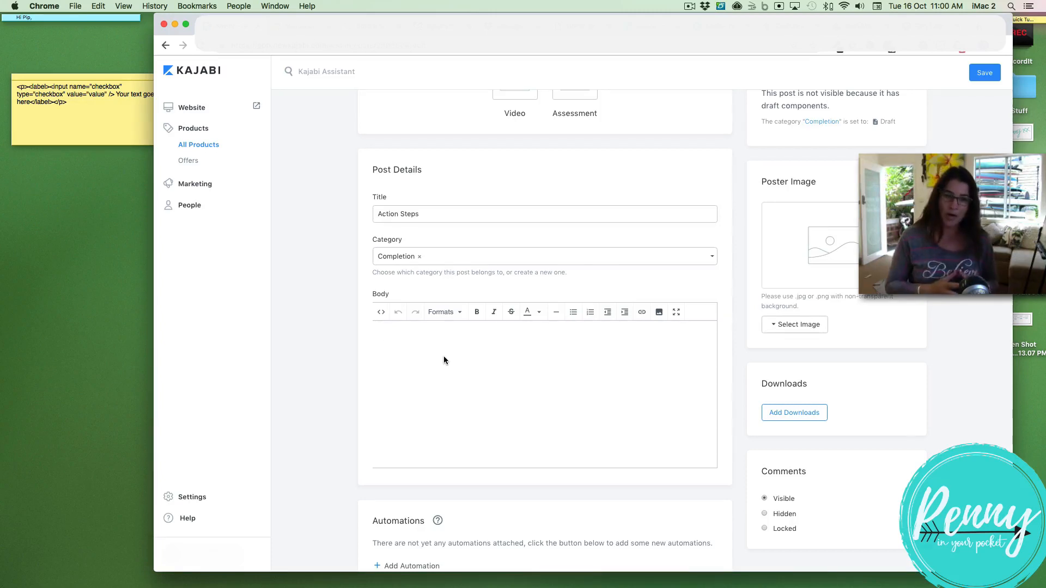
scroll(444, 359, up, 5)
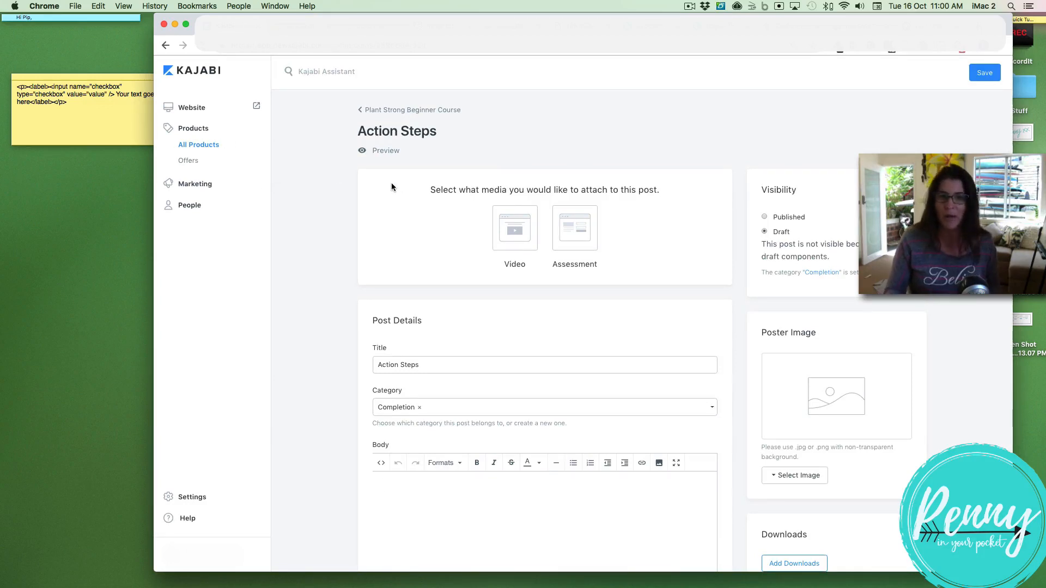
scroll(391, 186, down, 2)
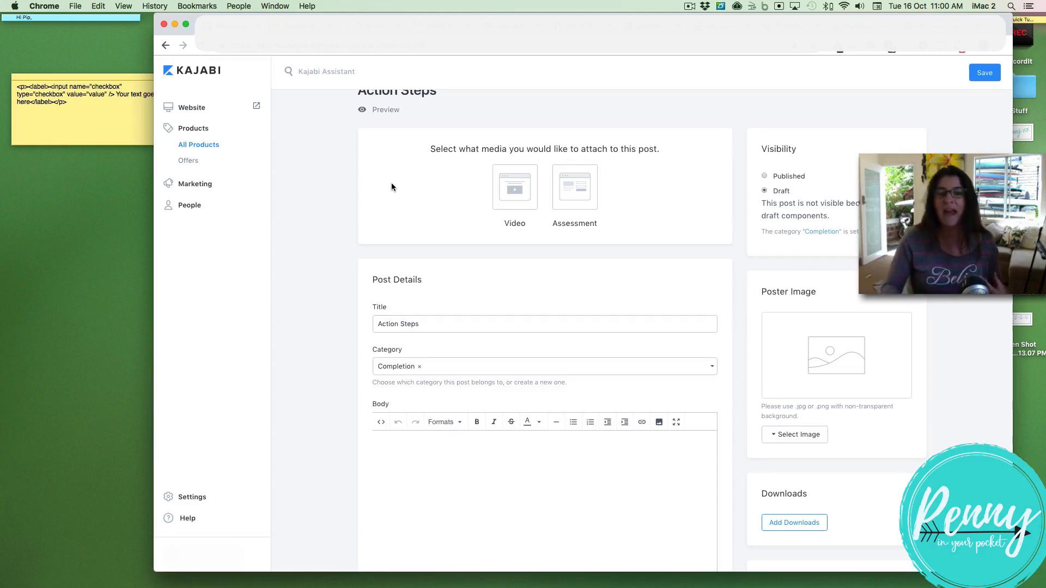
scroll(325, 249, down, 5)
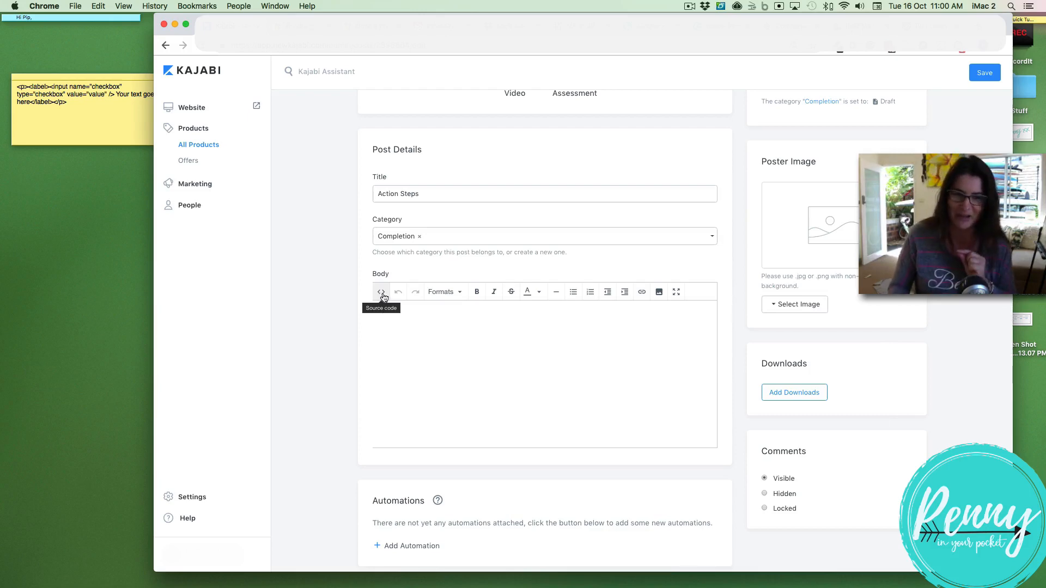
click(382, 293)
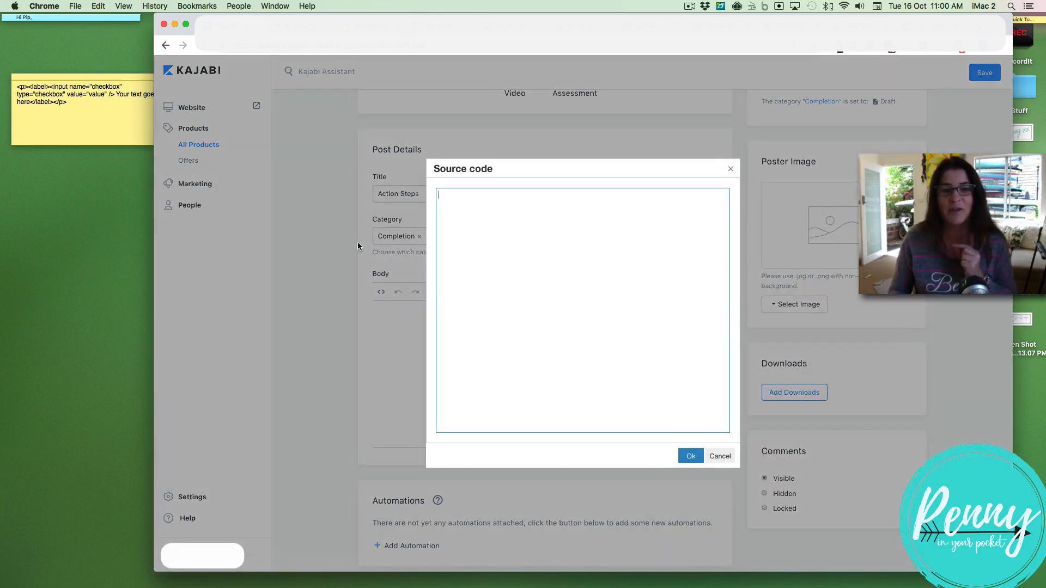
Copy the checkbox HTML snippet from the yellow sticky note into the post's source code, with no stray characters after it.
click(75, 118)
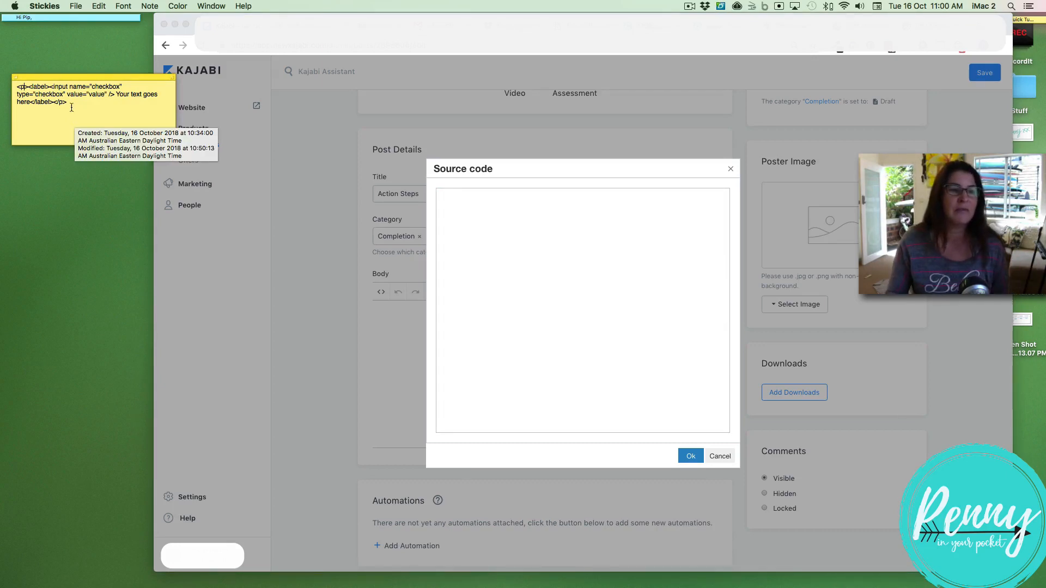
drag(17, 88, 82, 105)
key(super+c)
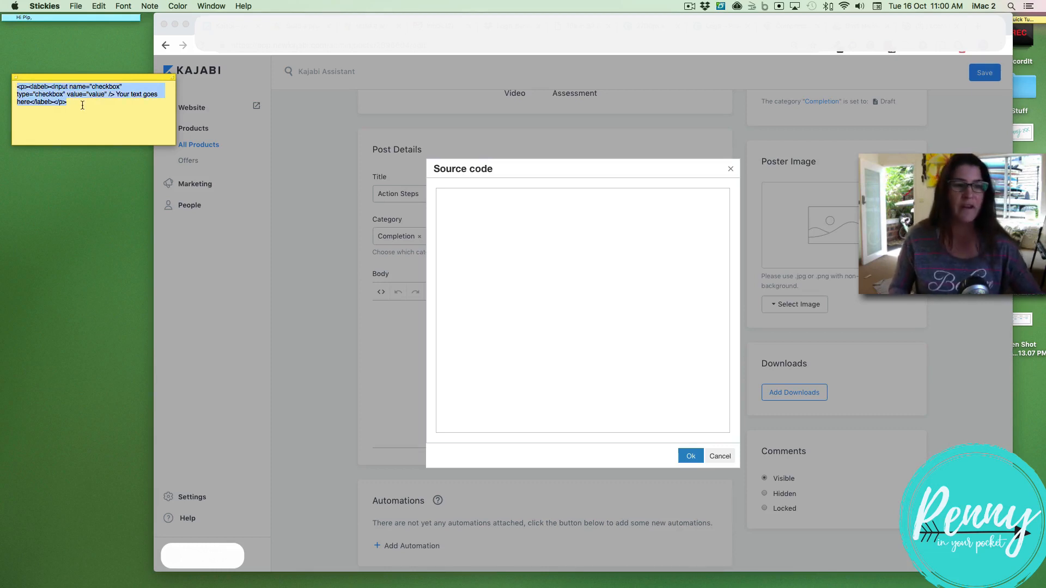
click(455, 212)
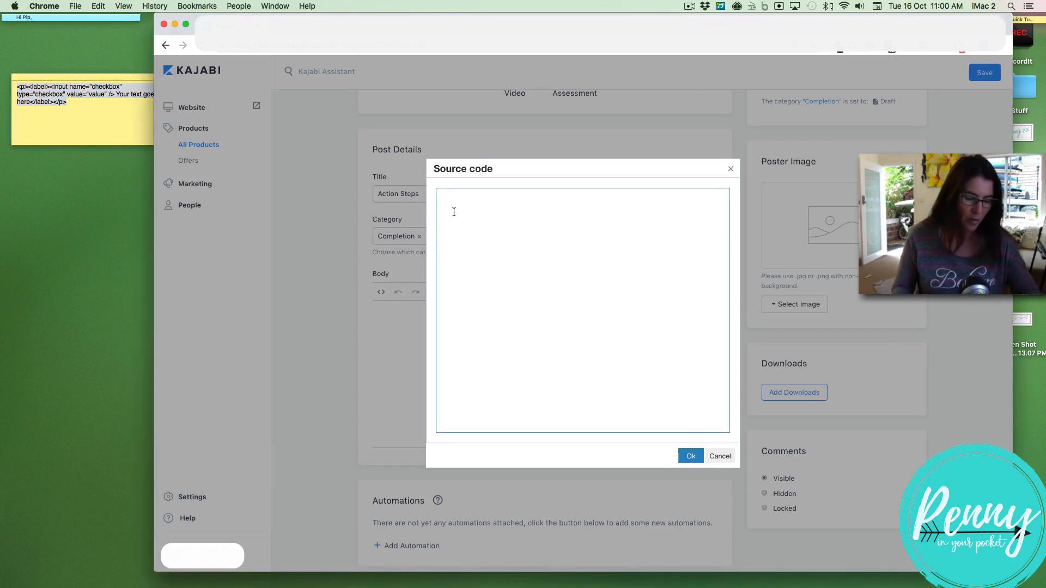
key(super+v)
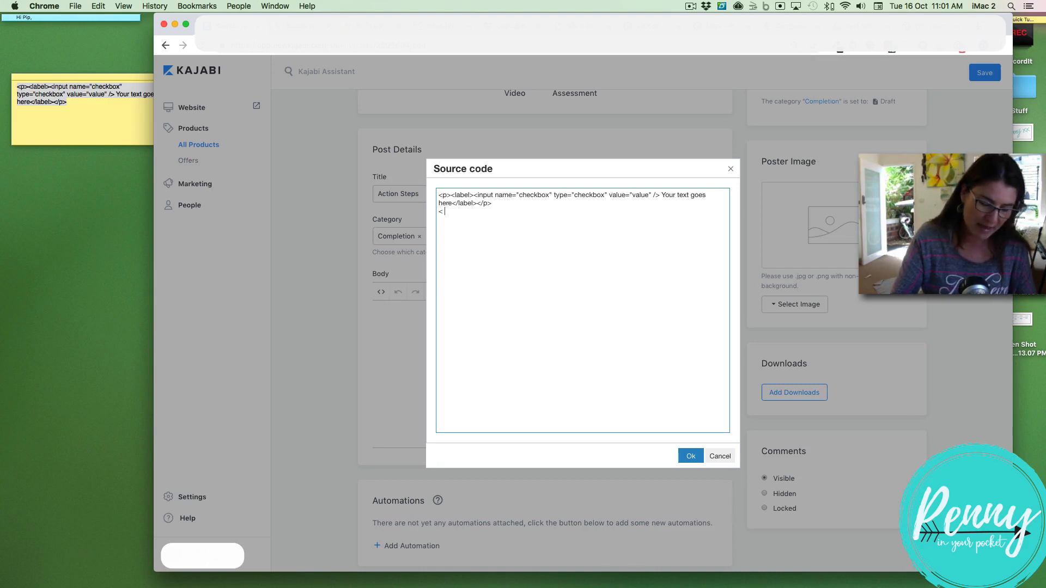
text(>)
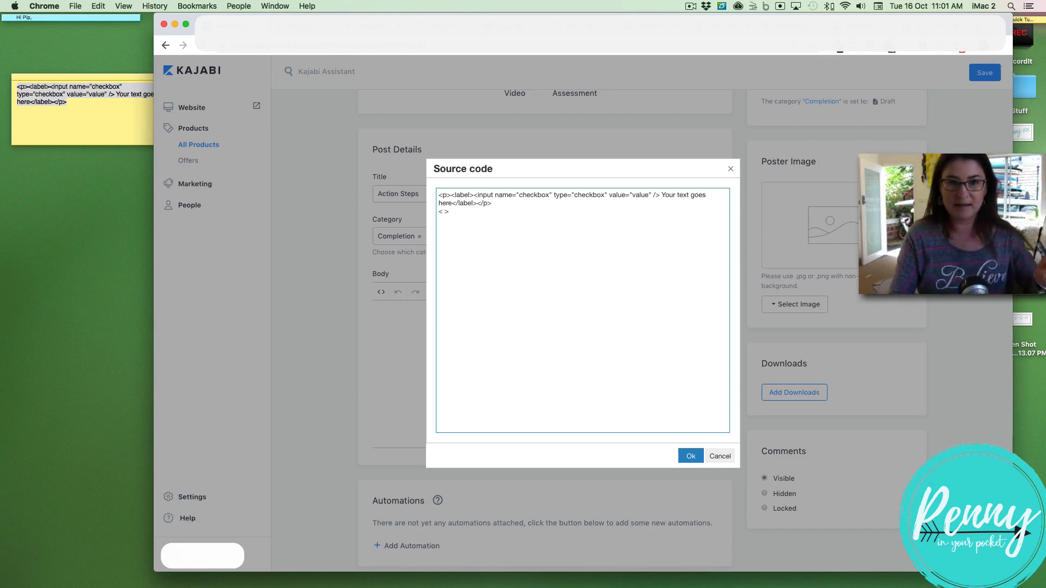
key(BackSpace)
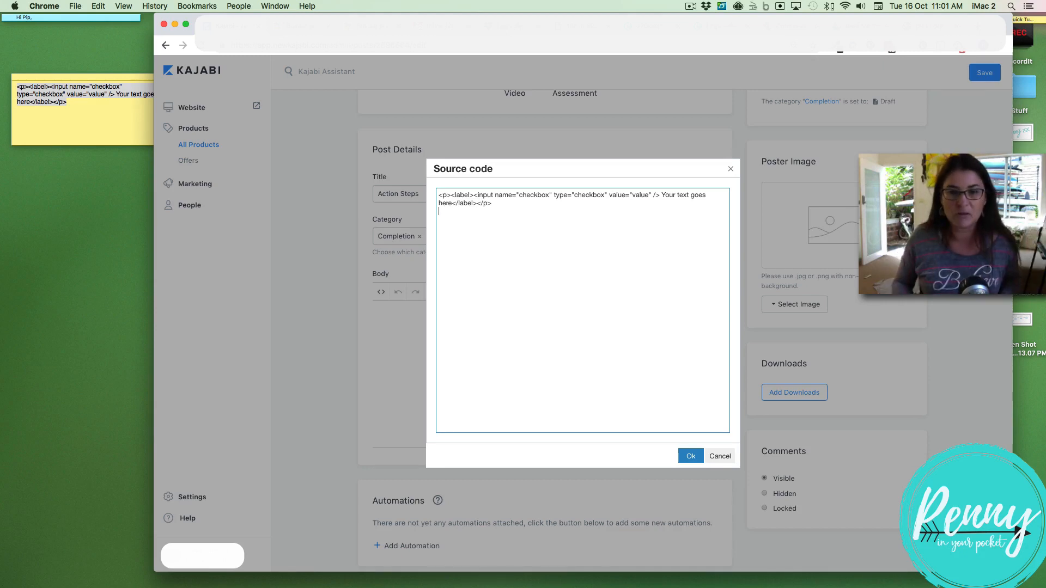
Add a line break after "Your text goes here" in the snippet and apply the source code to the post body.
click(527, 195)
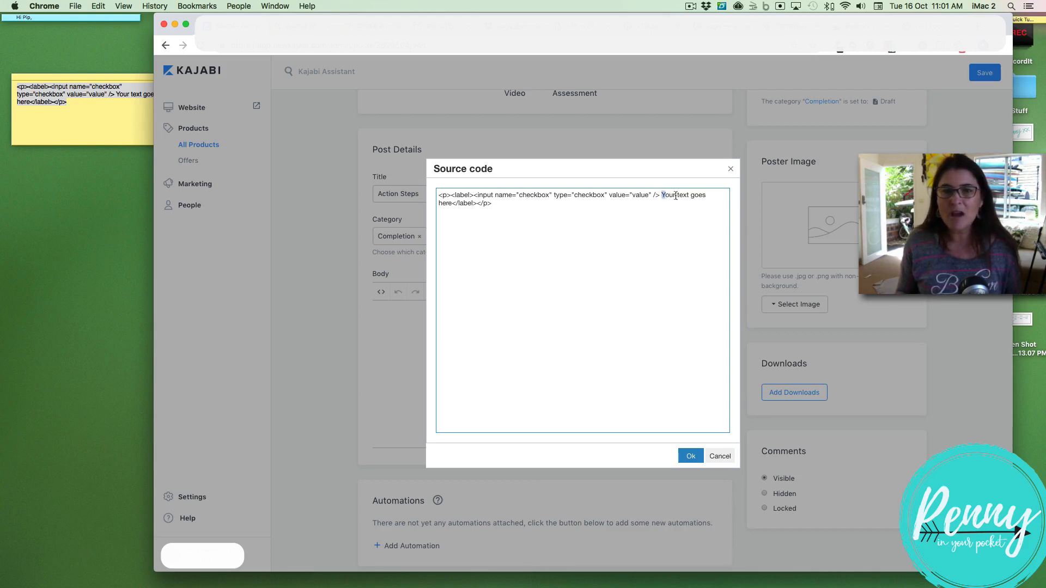
drag(662, 195, 452, 204)
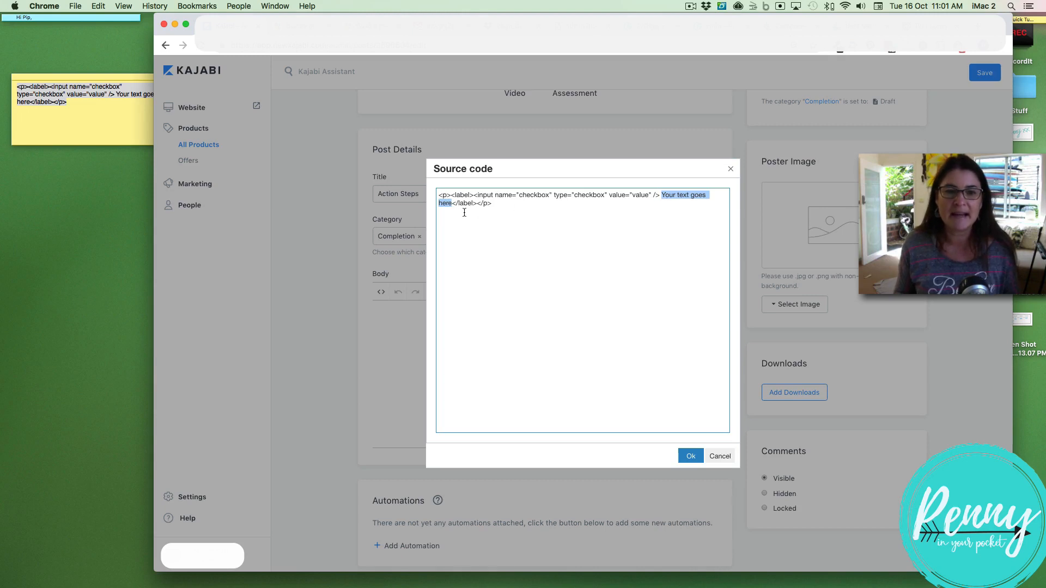
click(463, 212)
key(Return)
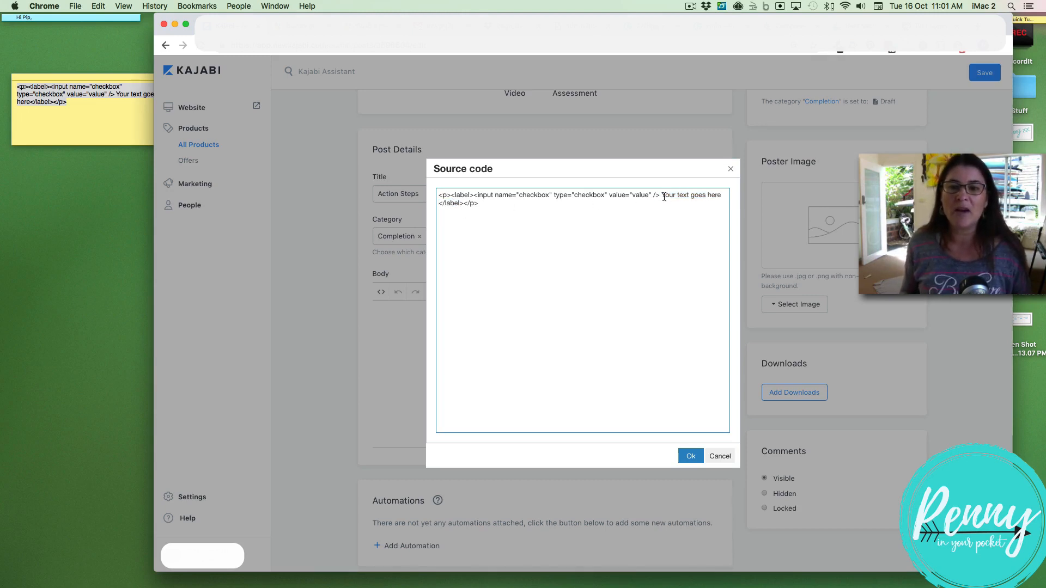
drag(663, 195, 725, 193)
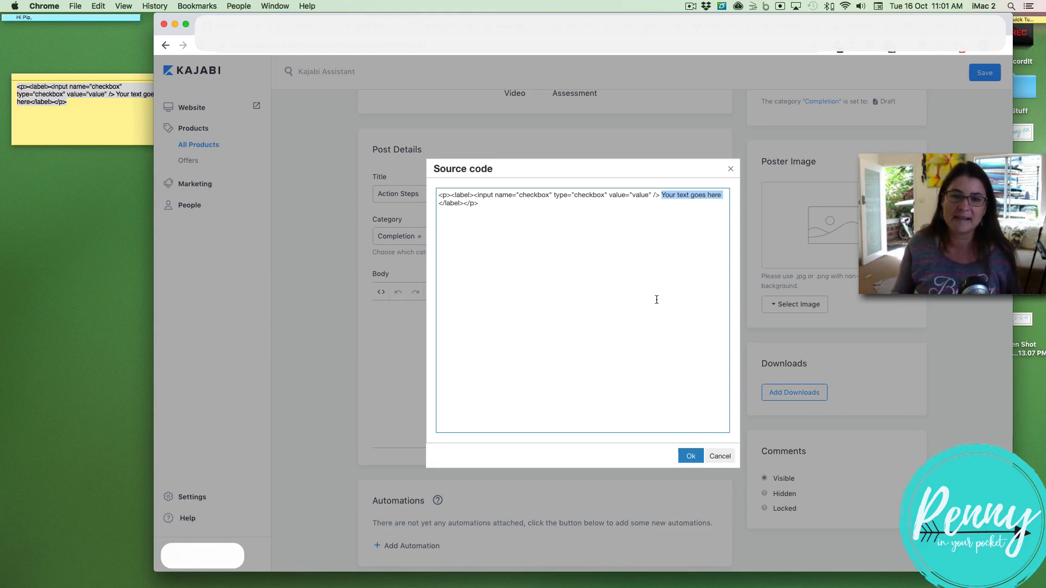
click(690, 461)
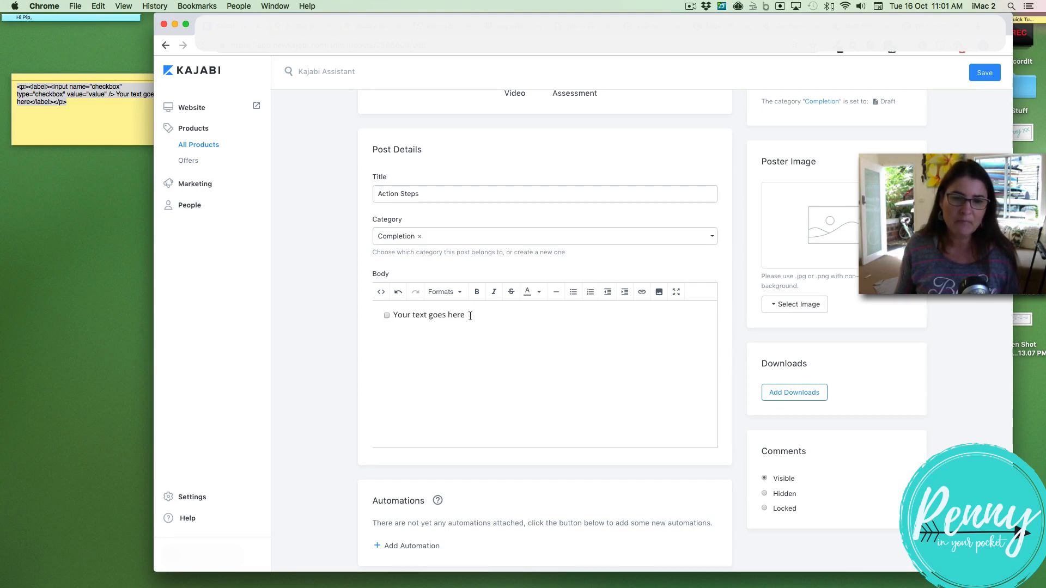
Replace the checkbox's placeholder text in the post body with "Typing over the top", leaving the box unticked.
drag(399, 316, 393, 314)
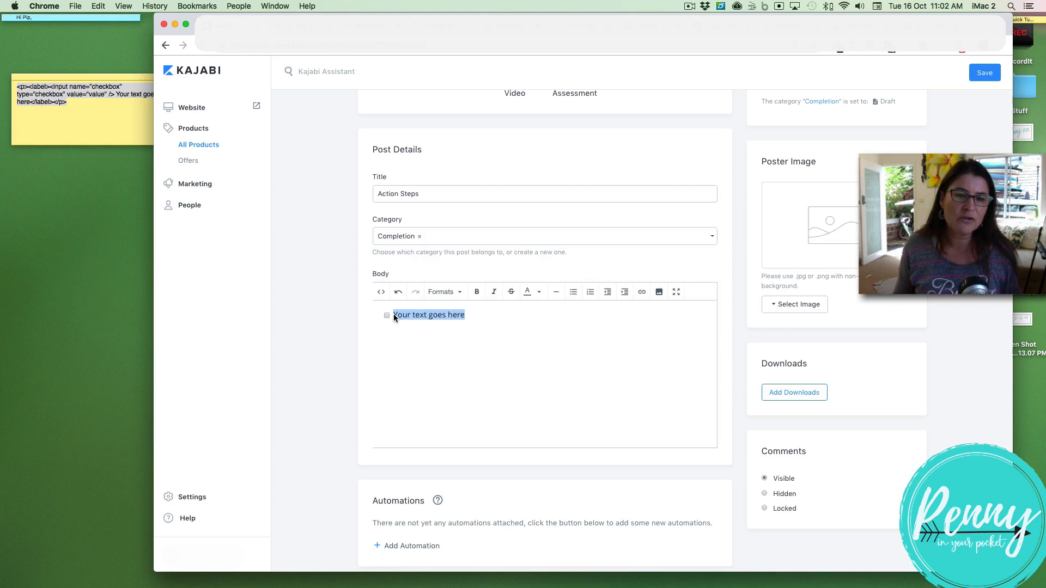
click(473, 315)
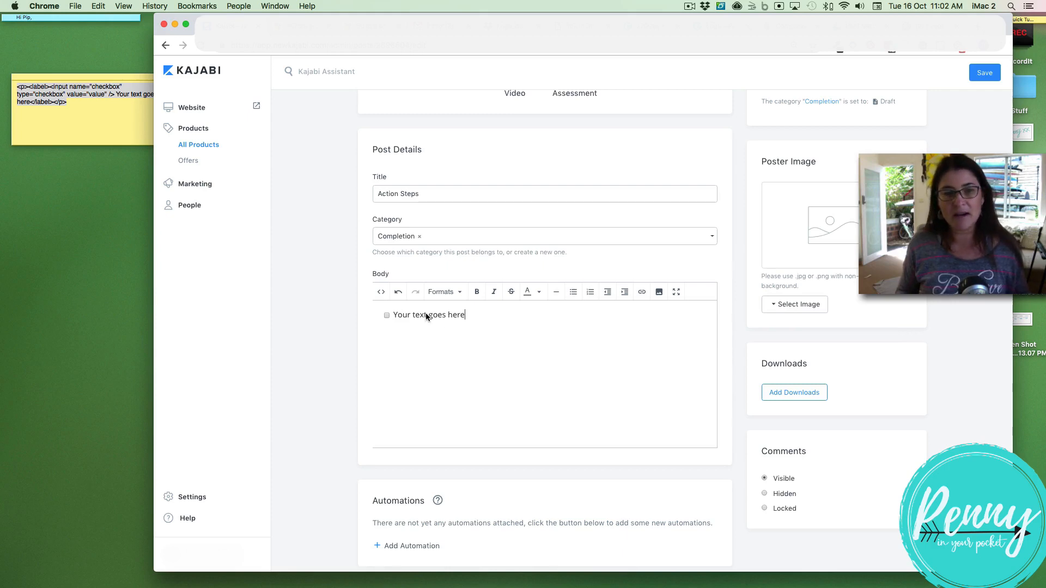
click(405, 314)
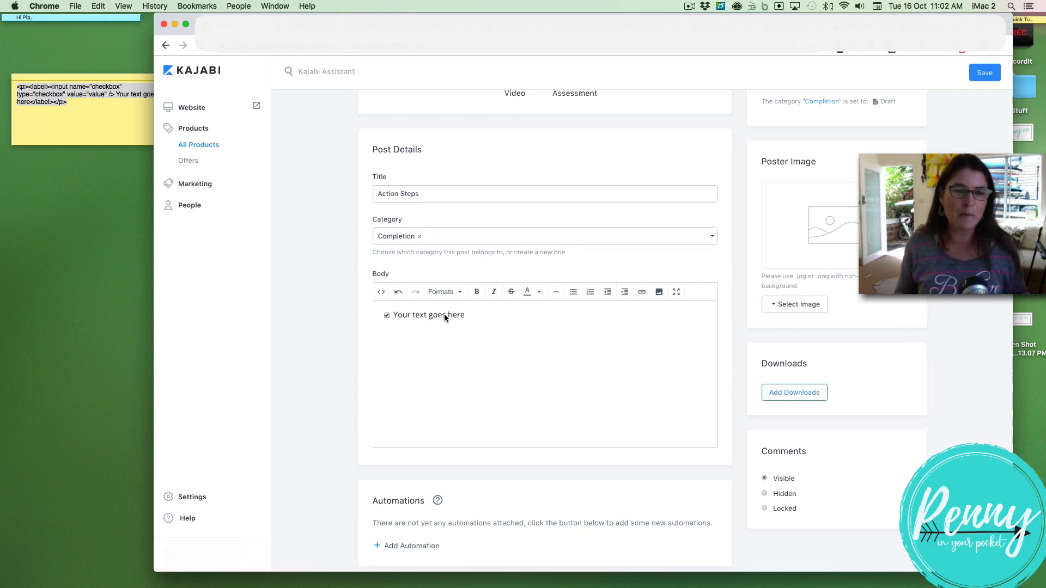
click(399, 315)
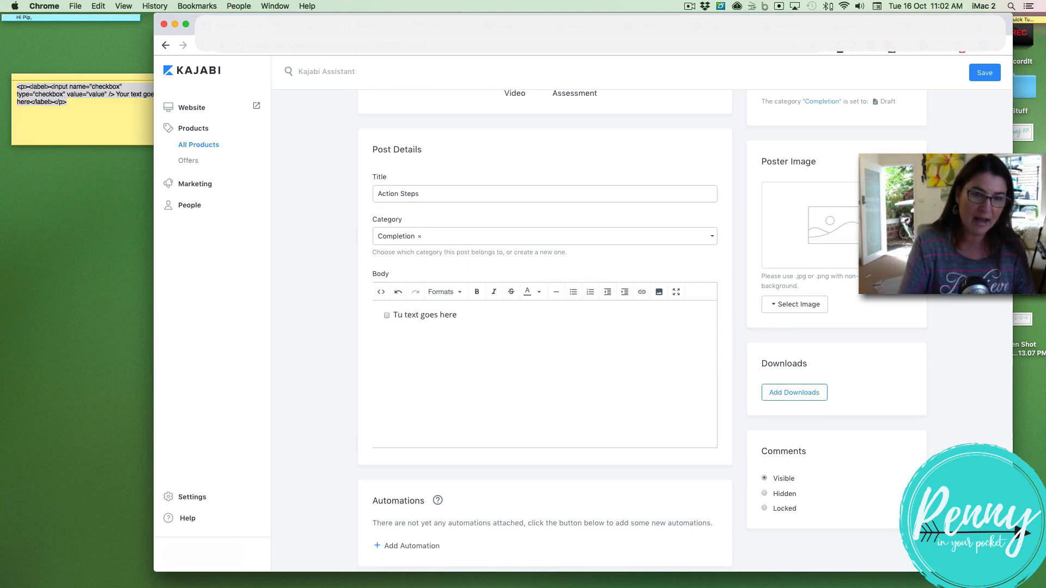
key(BackSpace)
text(ypin)
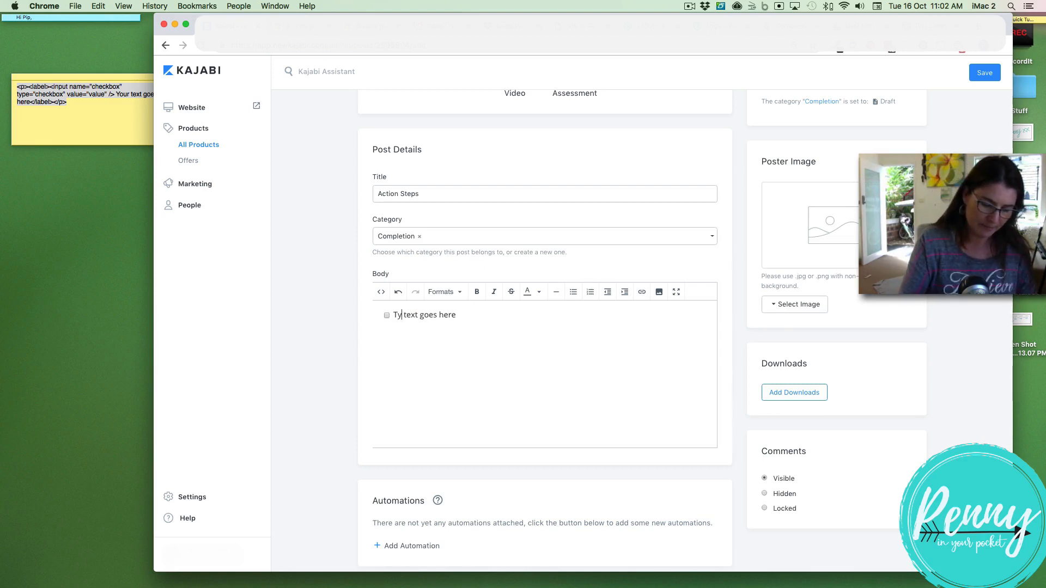
text(g over th)
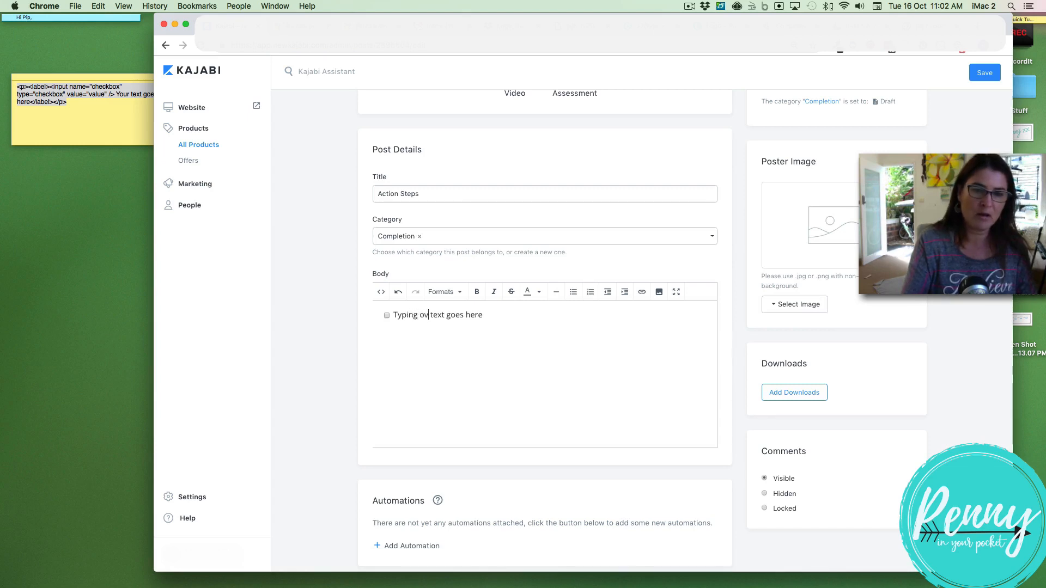
text(e top)
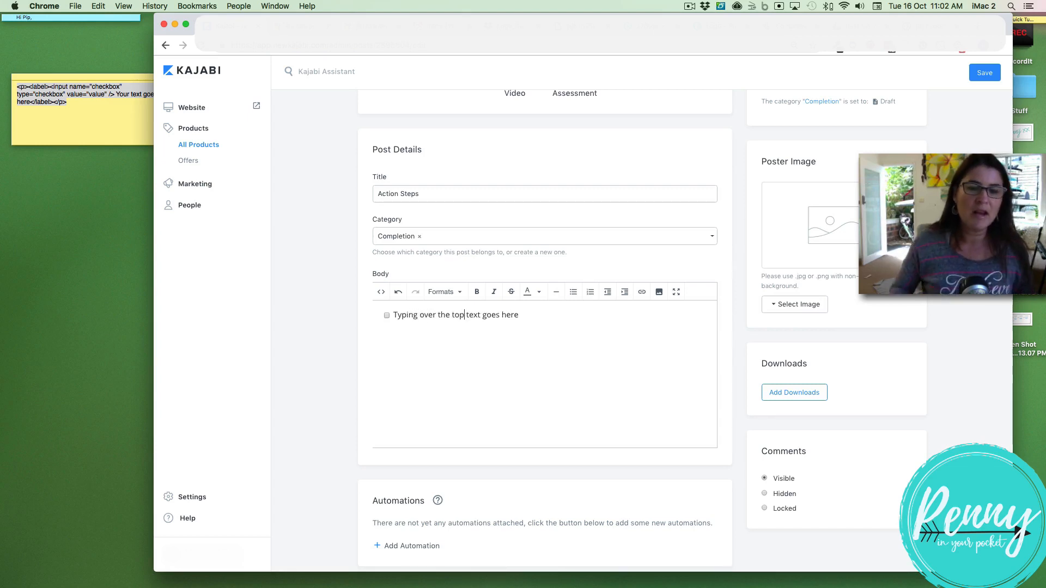
drag(519, 314, 489, 315)
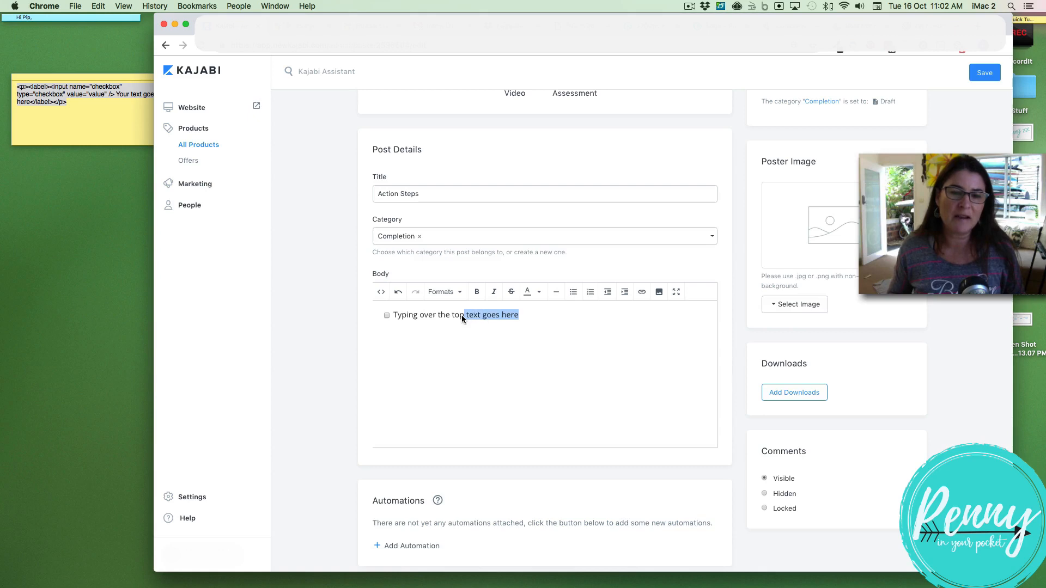
key(BackSpace)
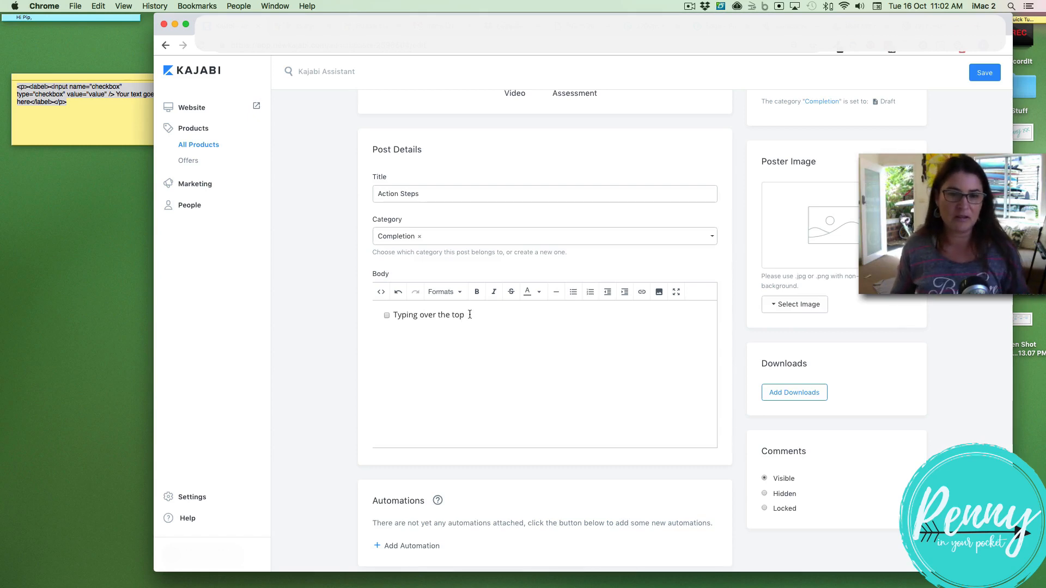
Duplicate the "Typing over the top" checkbox line twice on new lines below it, and check the body's source code without changing it.
drag(457, 317, 377, 315)
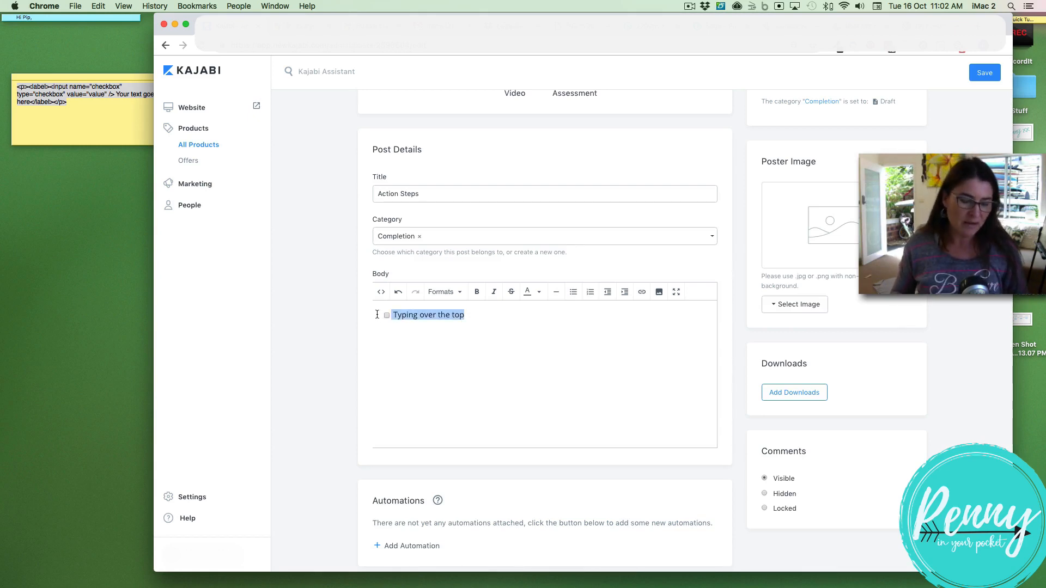
key(cmd+c)
click(488, 314)
key(Return)
key(cmd+v)
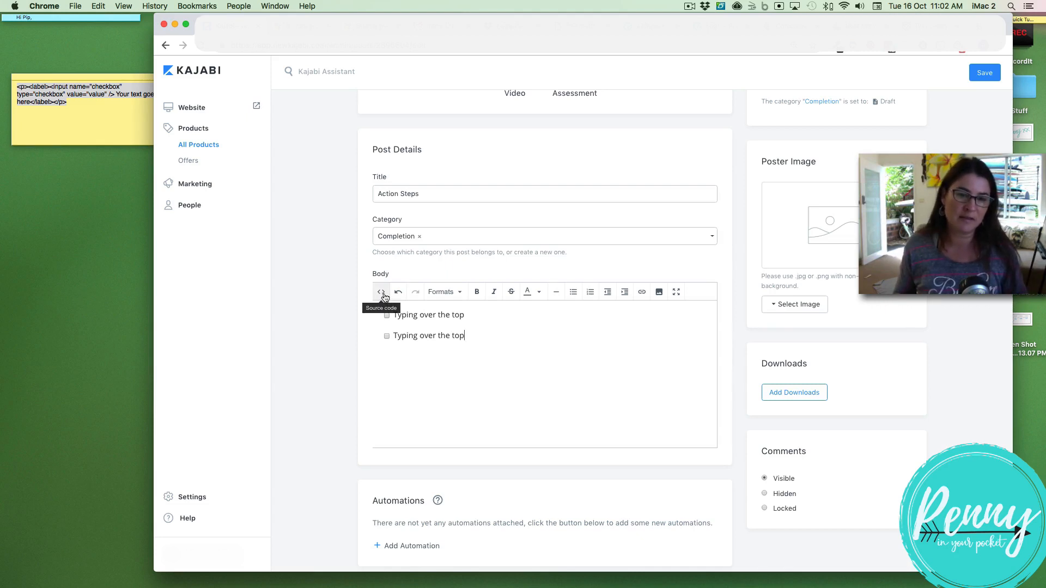
drag(477, 336, 373, 335)
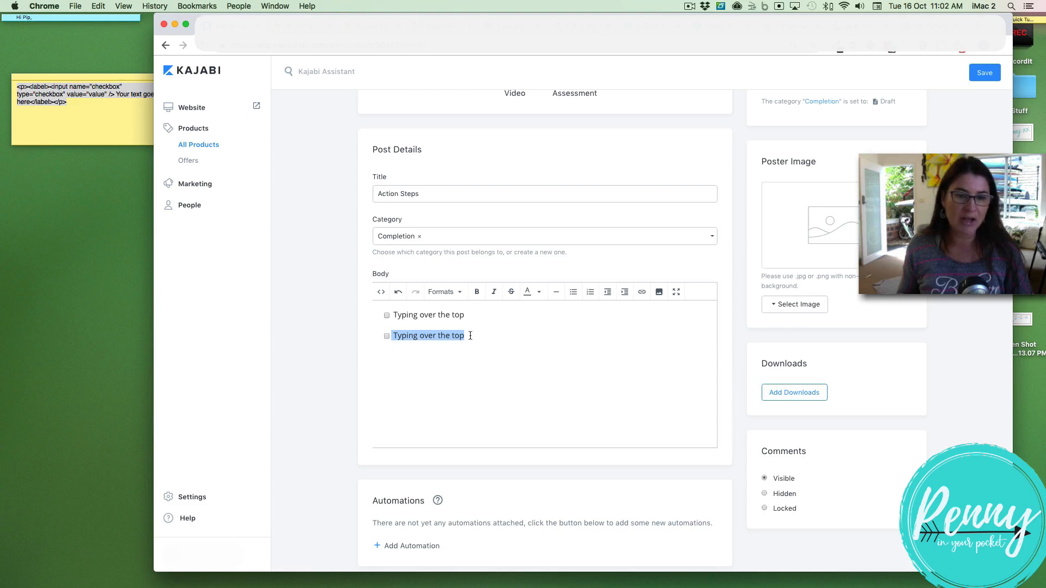
click(498, 336)
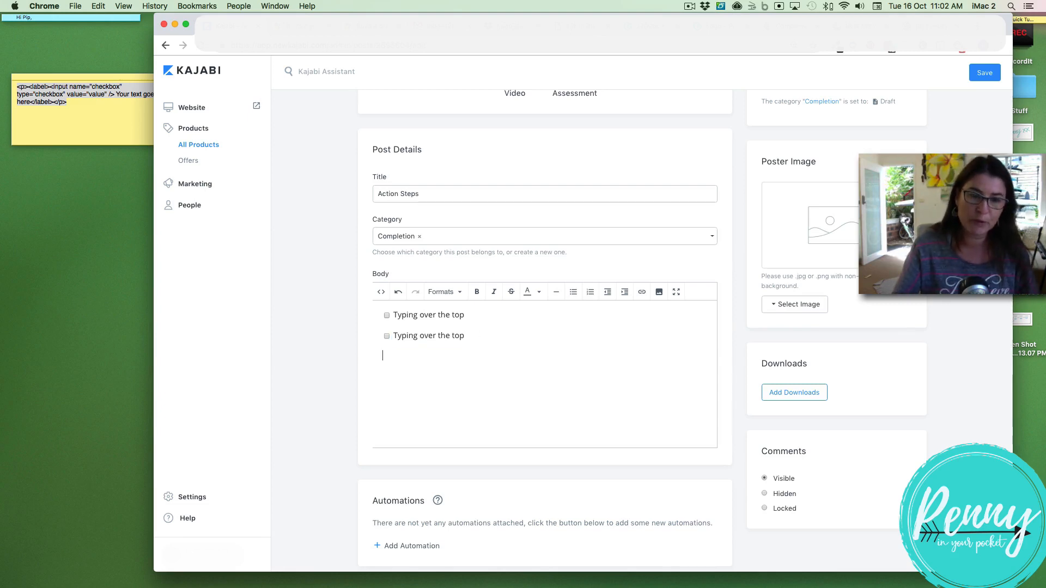
key(super+v)
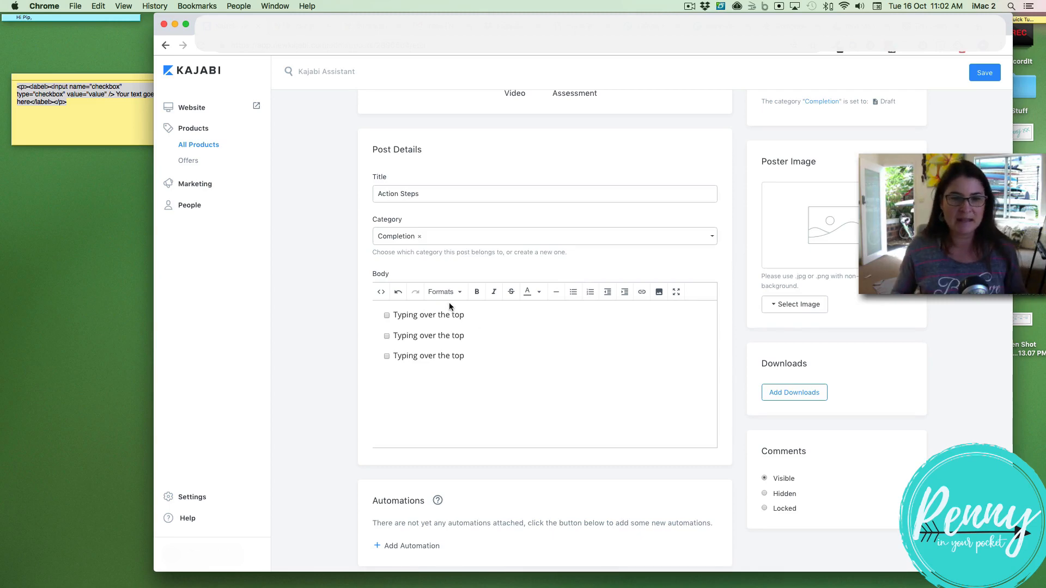
click(380, 292)
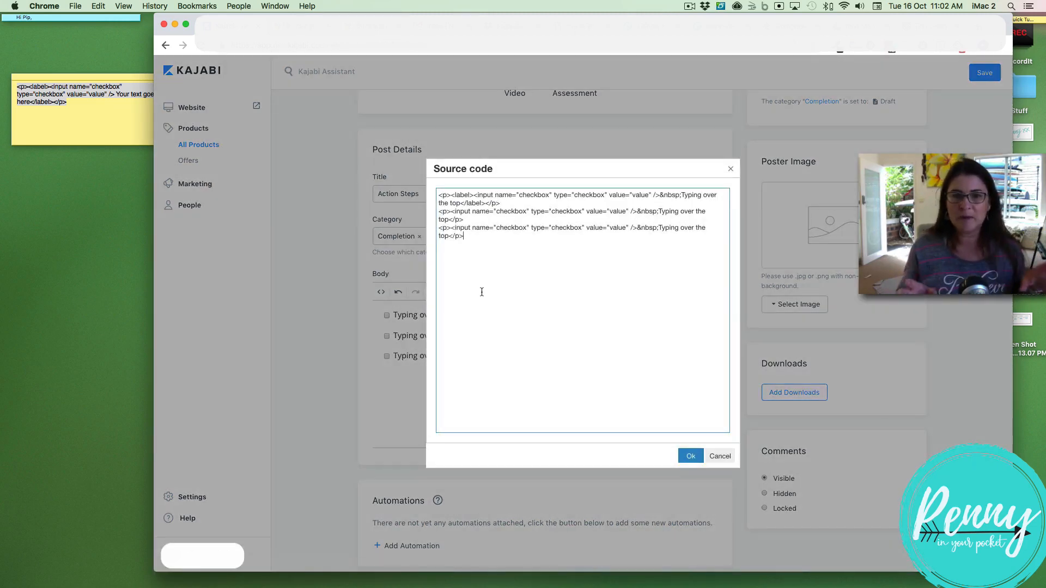
click(718, 456)
Replace the third checkbox's text in the post body with "This is where your text would go".
drag(466, 355, 397, 355)
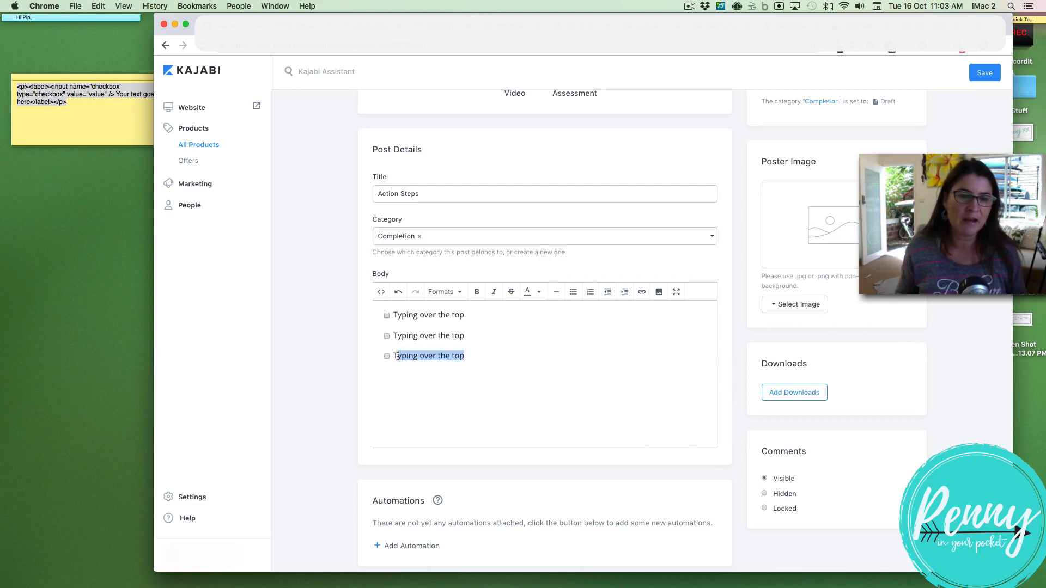
click(469, 353)
drag(465, 356, 394, 355)
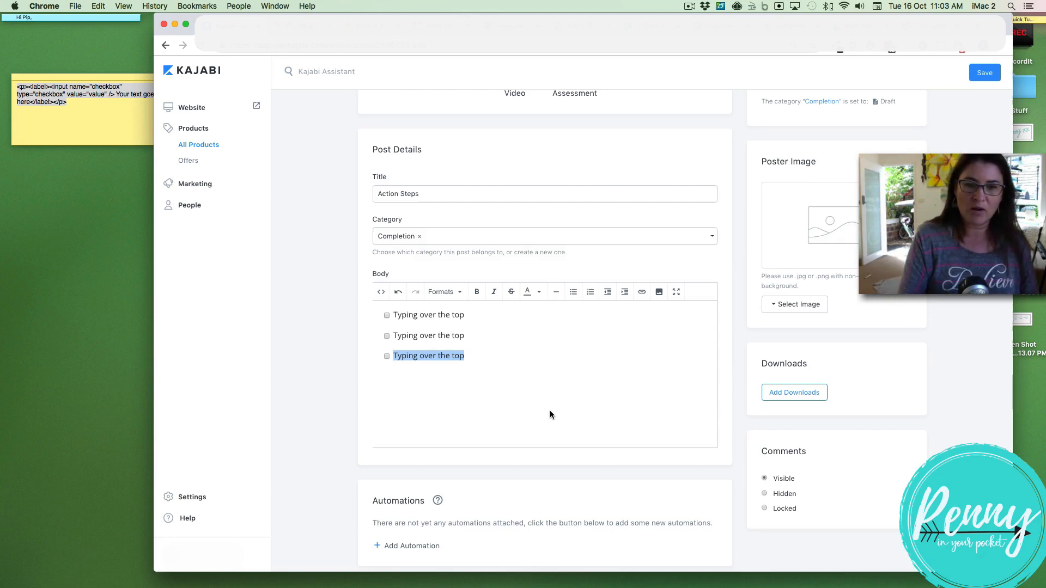
text(This is where)
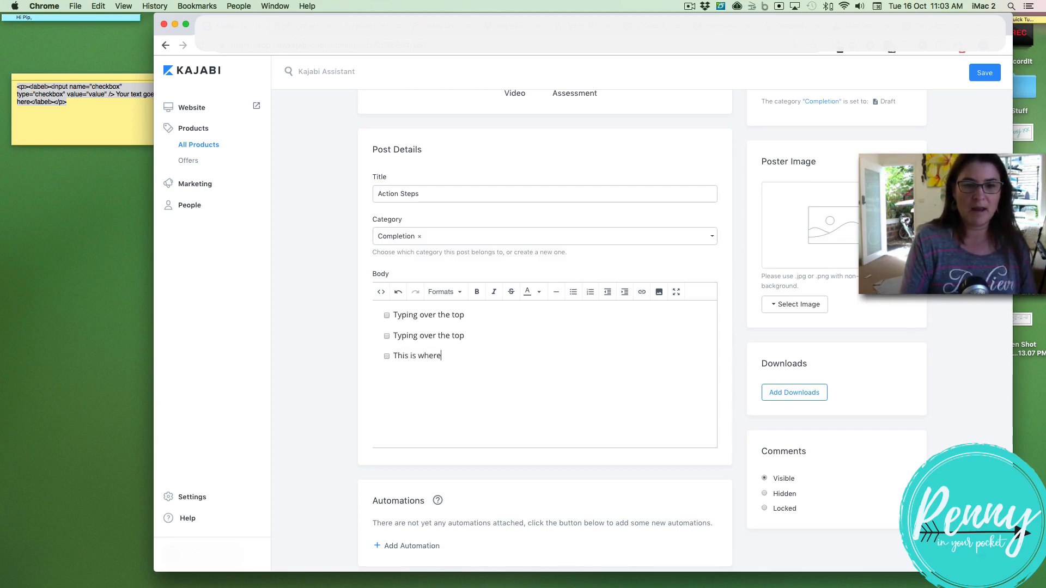
text( your text would go)
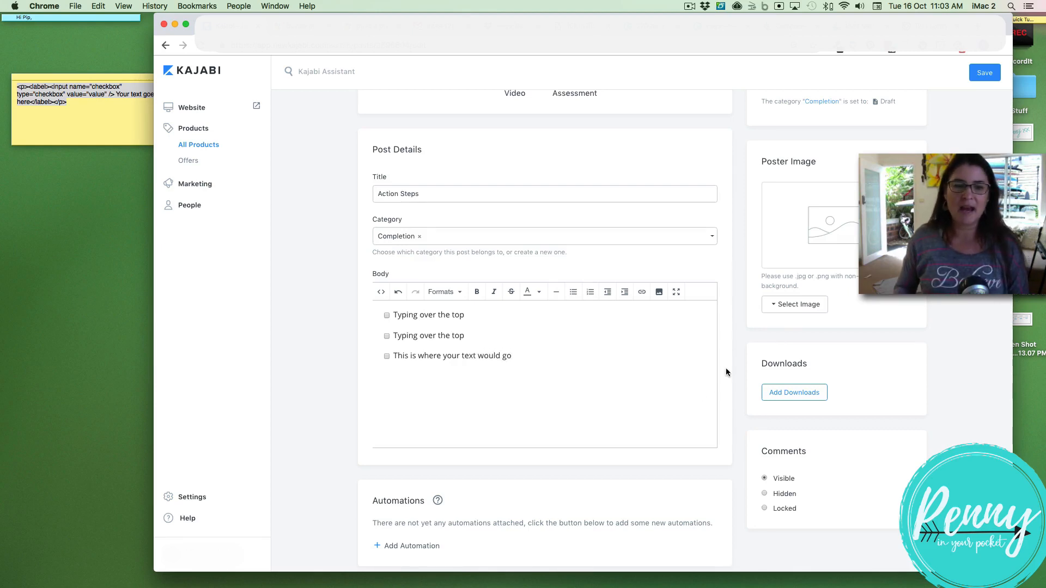
Start a bulleted list below the checkboxes with the item "This is a bullet point" and add an empty second bullet.
scroll(725, 371, up, 2)
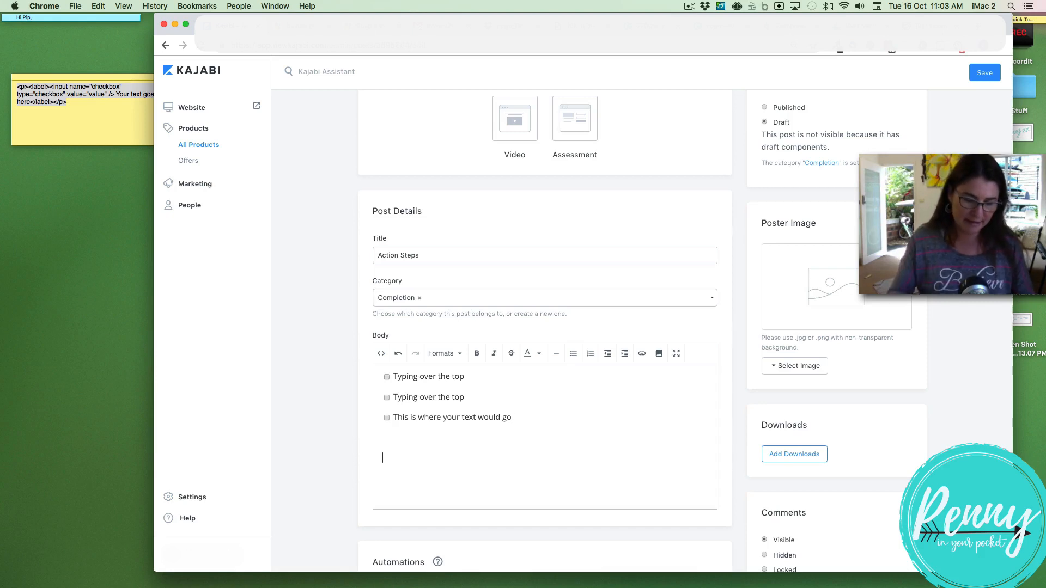
click(573, 353)
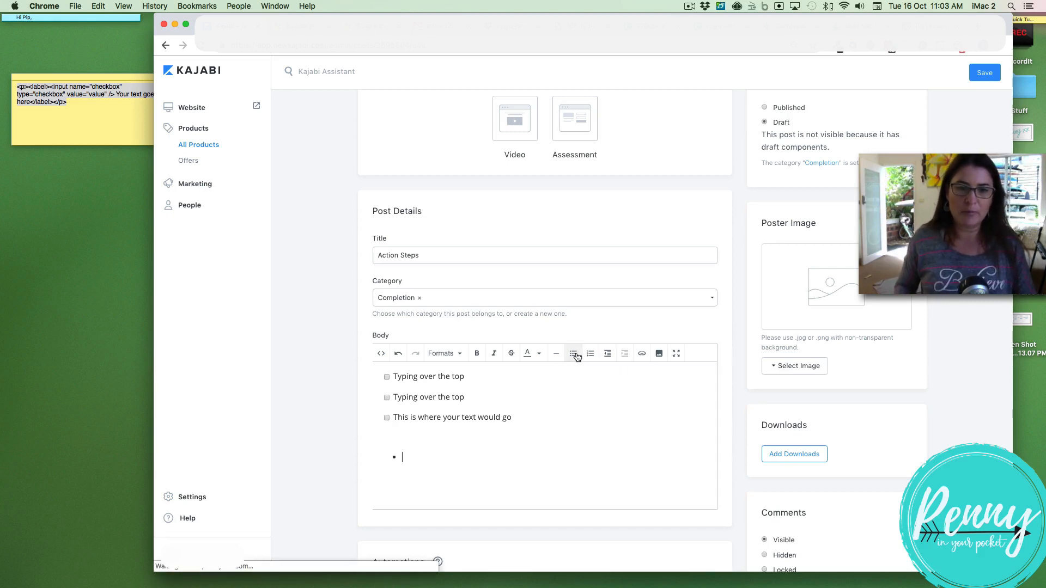
text(B)
key(BackSpace)
text(This )
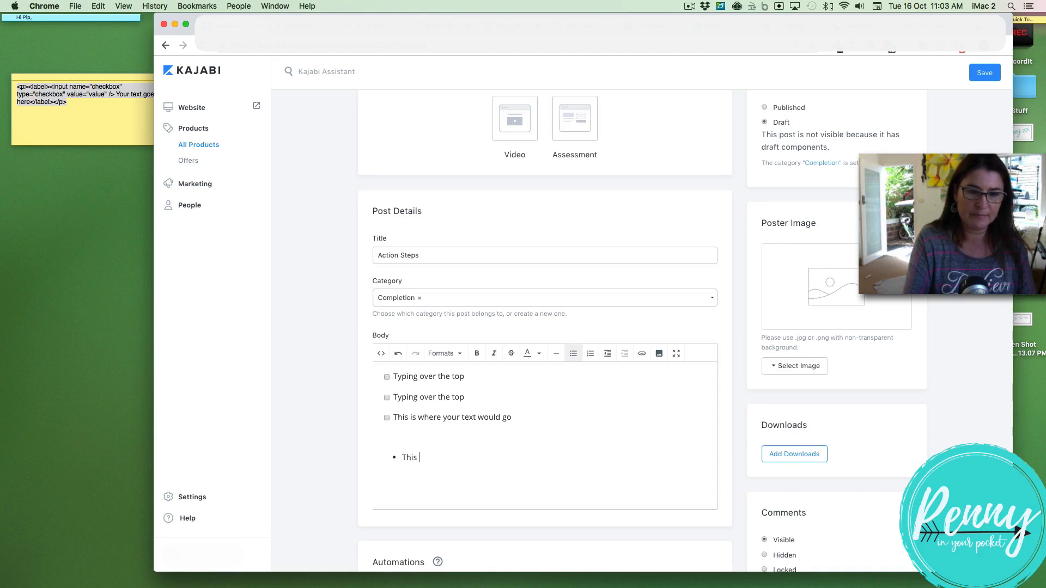
text(is a bullet point)
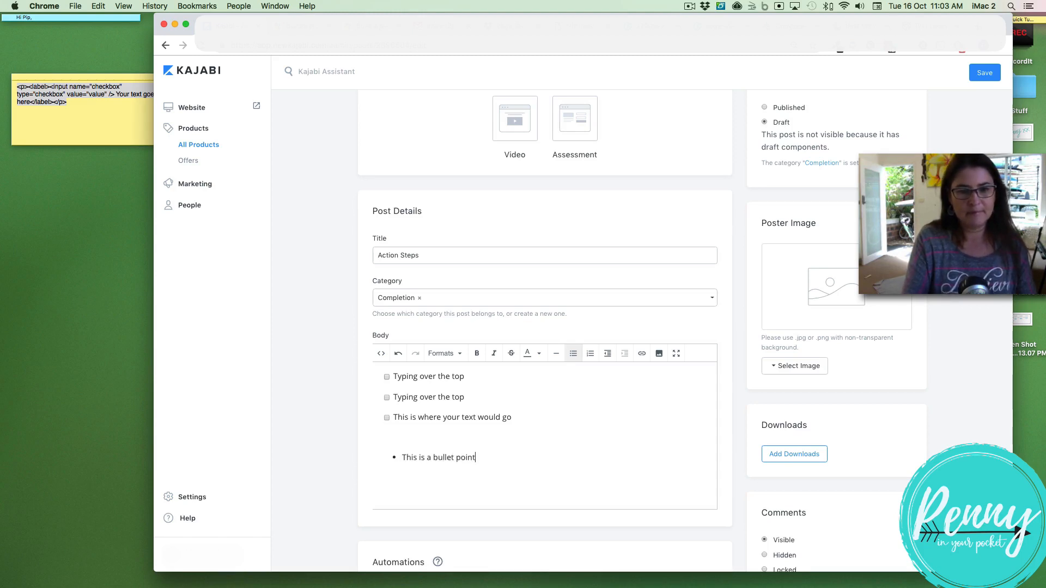
key(Return)
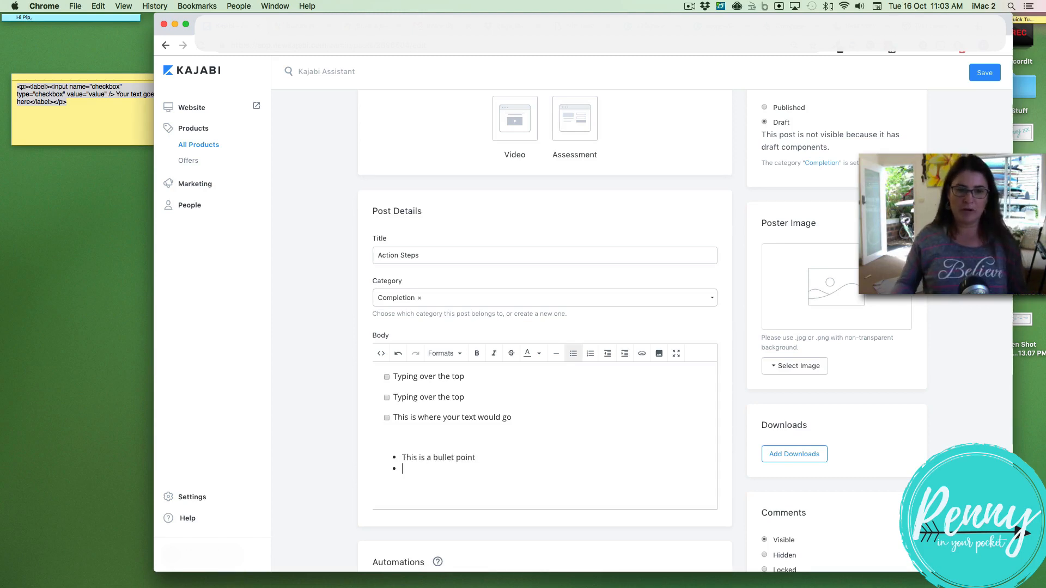
Tick all three checkboxes in the post body.
scroll(558, 319, down, 1)
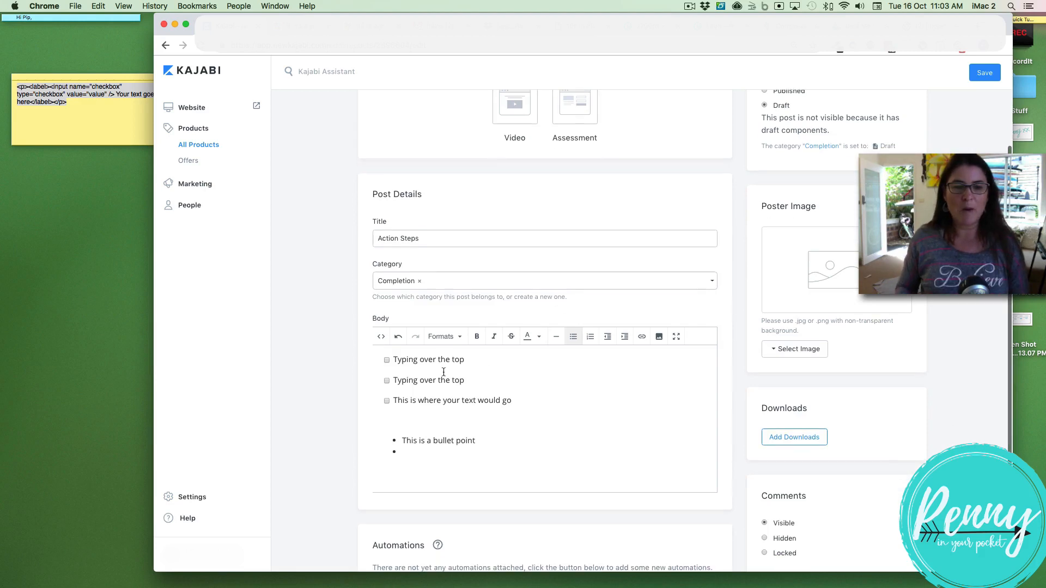
click(387, 361)
click(387, 381)
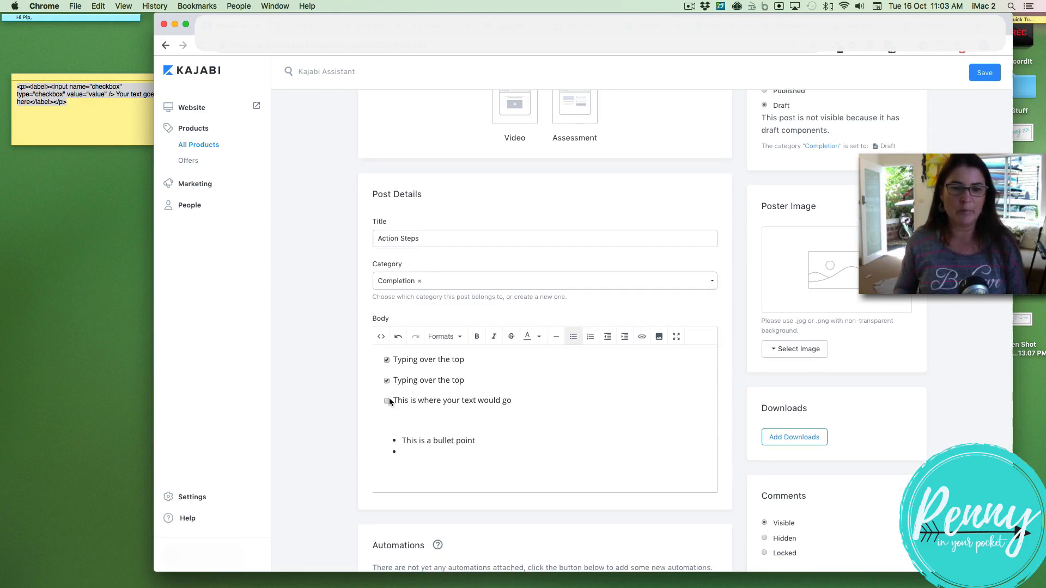
click(387, 401)
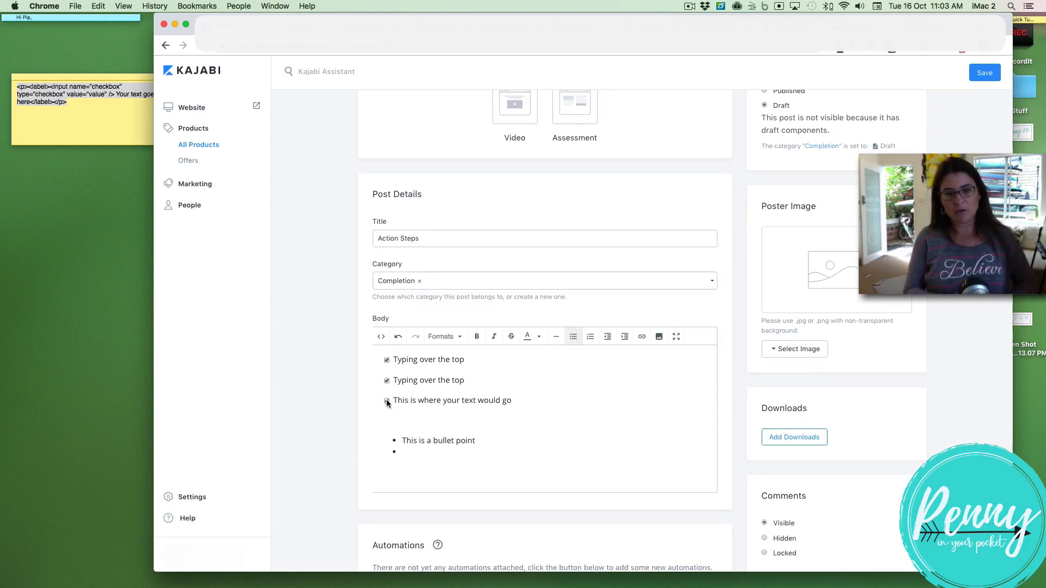